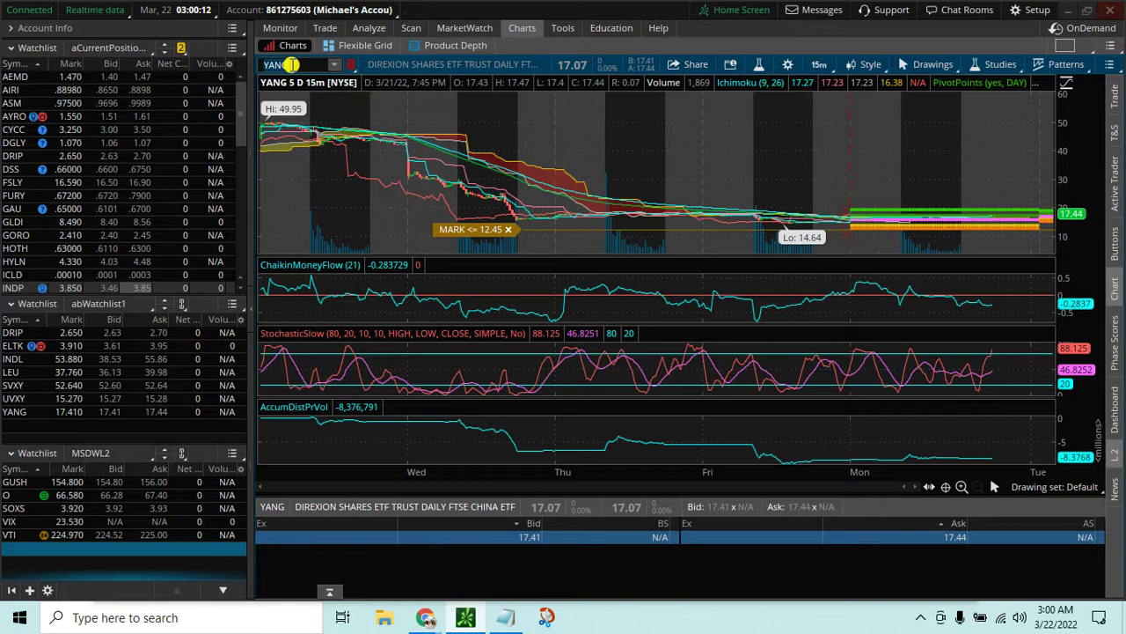
- Replace YANG with /BTC Bitcoin futures in the chart symbol box
{"action": "left_click", "coordinate": [291, 64]}
{"action": "type", "text": "/"}
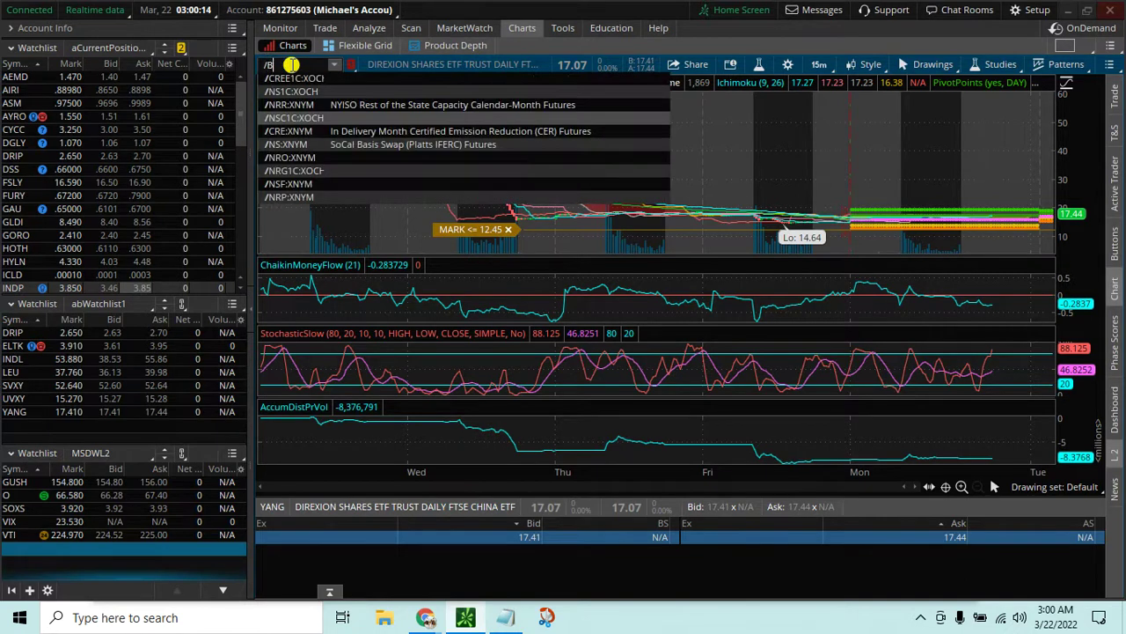
{"action": "type", "text": "BTC"}
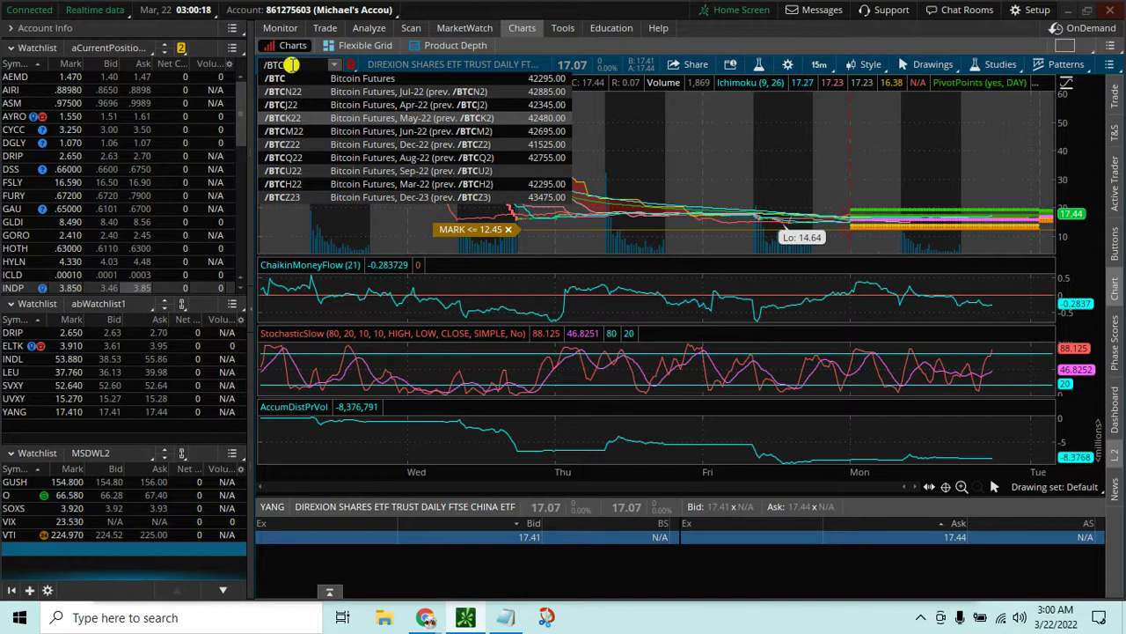
{"action": "key", "text": "Return"}
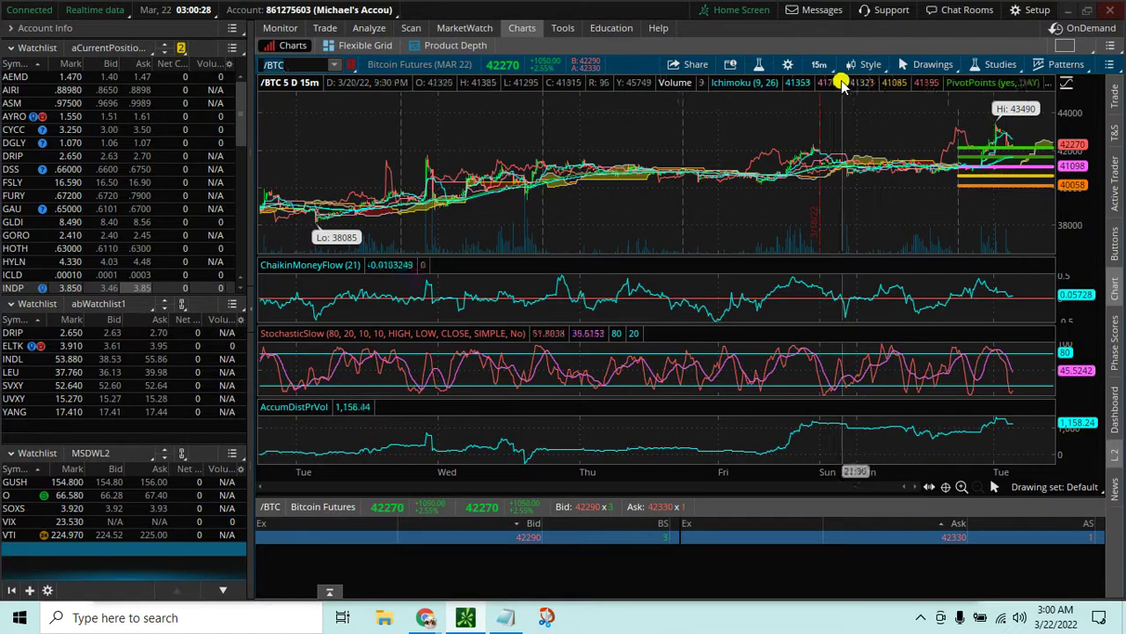
- Switch the /BTC chart's time frame to 1 D : 1m
{"action": "left_click", "coordinate": [819, 66]}
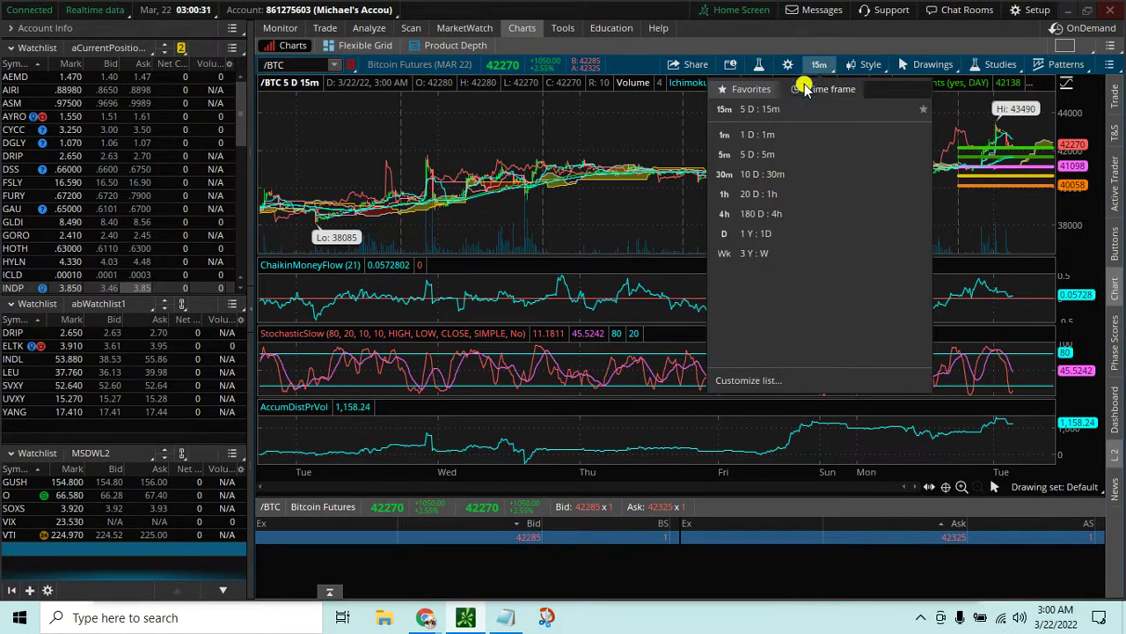
{"action": "left_click", "coordinate": [758, 134]}
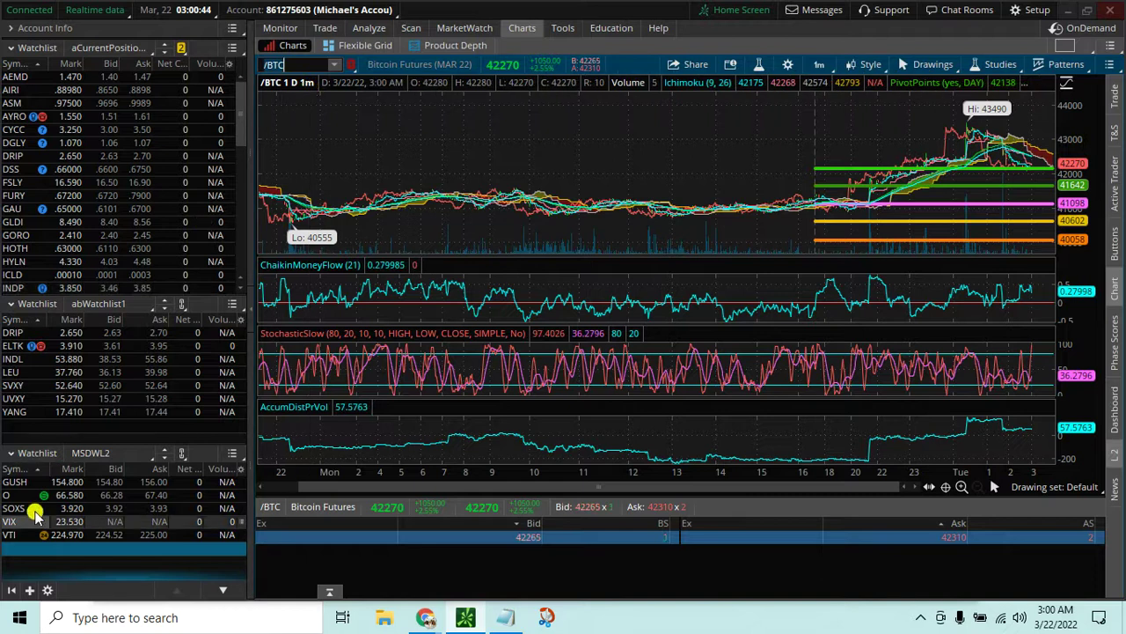
{"action": "left_click", "coordinate": [19, 551]}
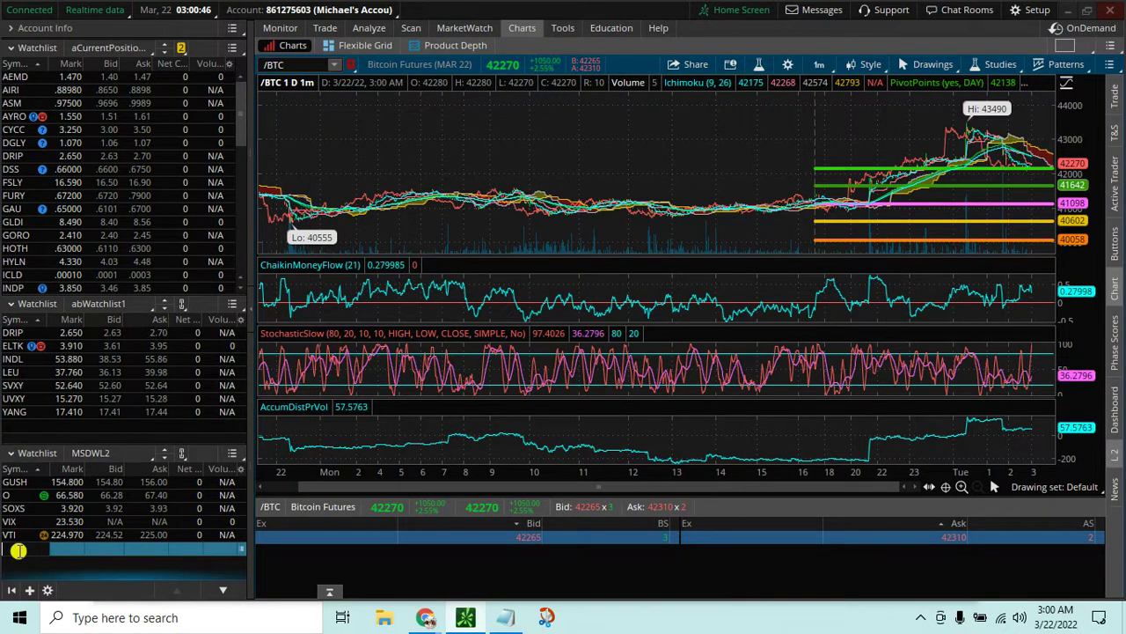
- Enter /BTC as a new row in the MSDWL2 watchlist, giving /BTC[H22]
{"action": "type", "text": "/BTC"}
{"action": "key", "text": "Return"}
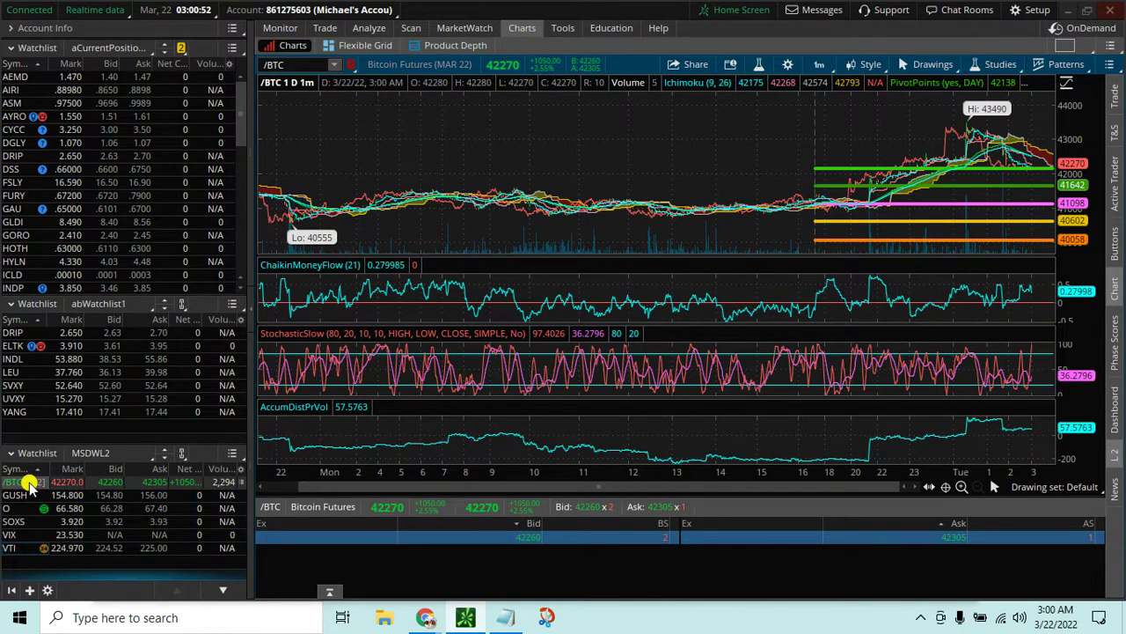
{"action": "left_click", "coordinate": [29, 483]}
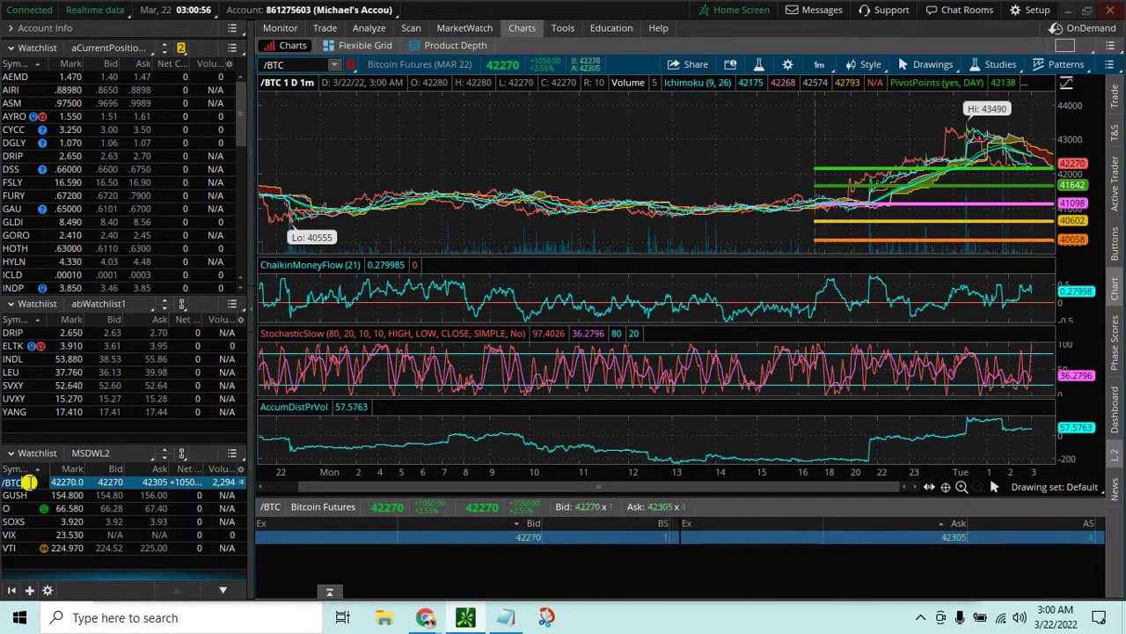
{"action": "type", "text": "/"}
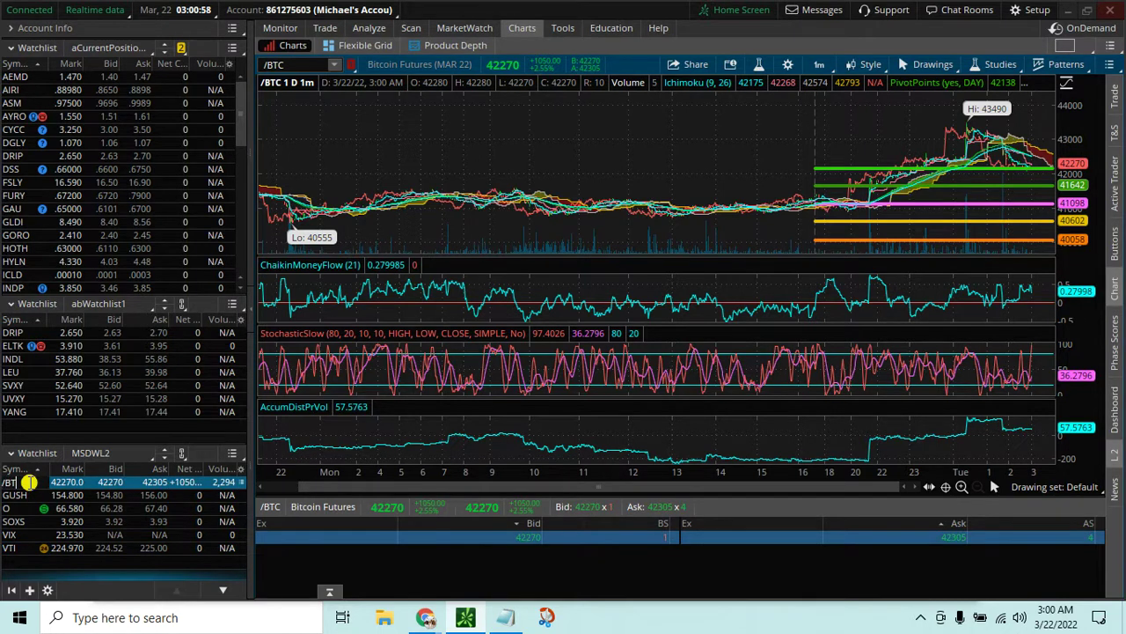
{"action": "key", "text": "Return"}
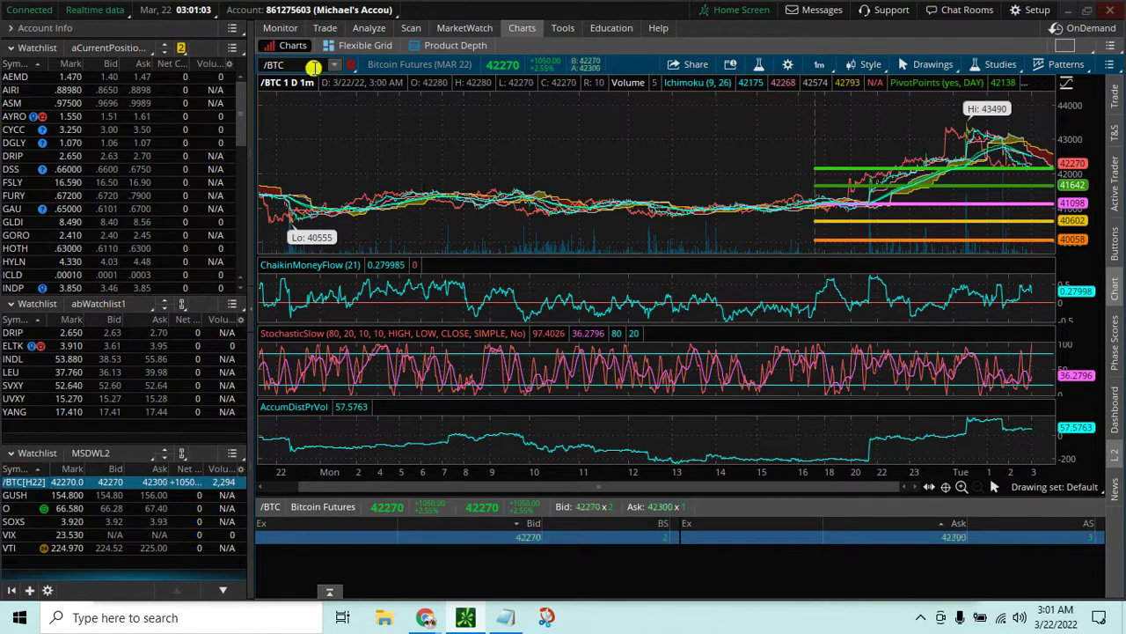
{"action": "left_click", "coordinate": [310, 67]}
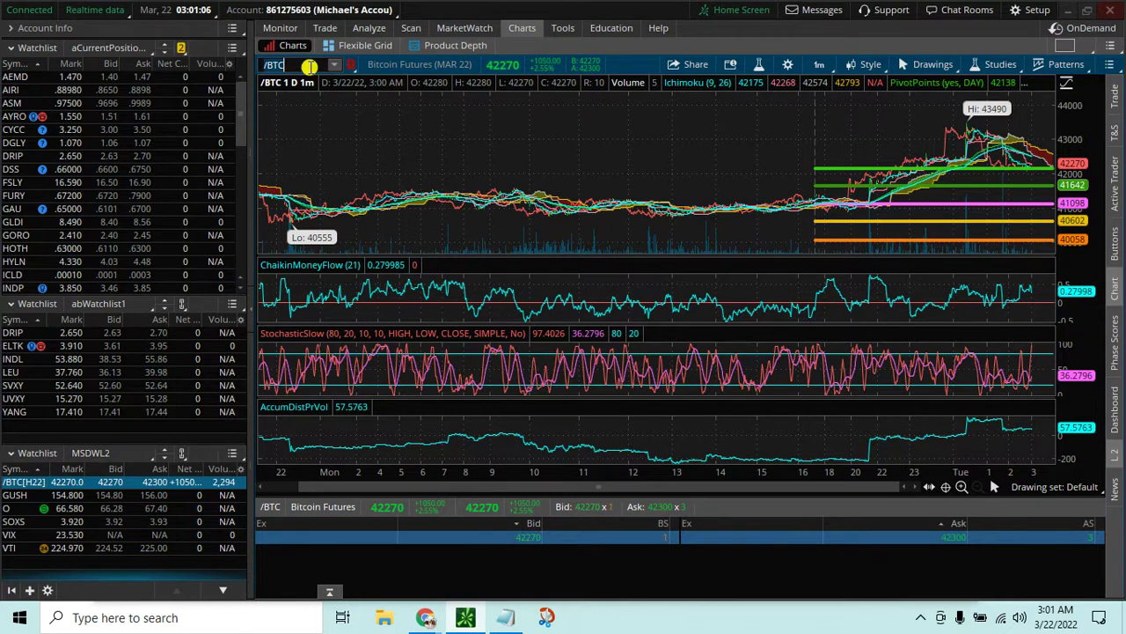
- Load /ETH Ether futures into the chart with a 1 Y : 1D time frame
{"action": "type", "text": "/ETH"}
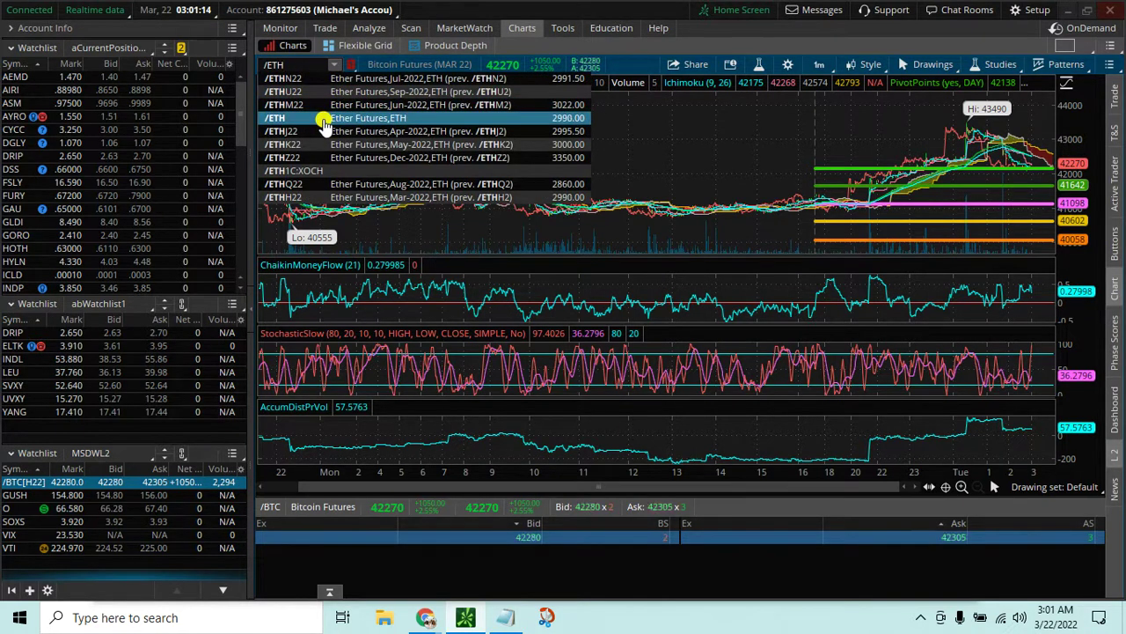
{"action": "left_click", "coordinate": [323, 123]}
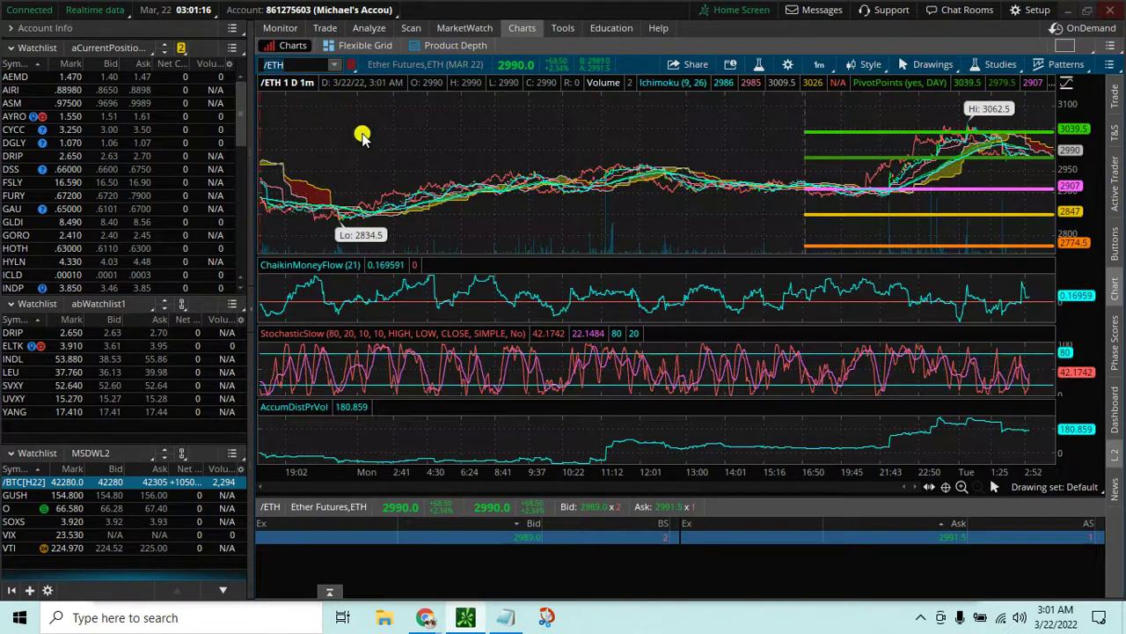
{"action": "left_click", "coordinate": [819, 67]}
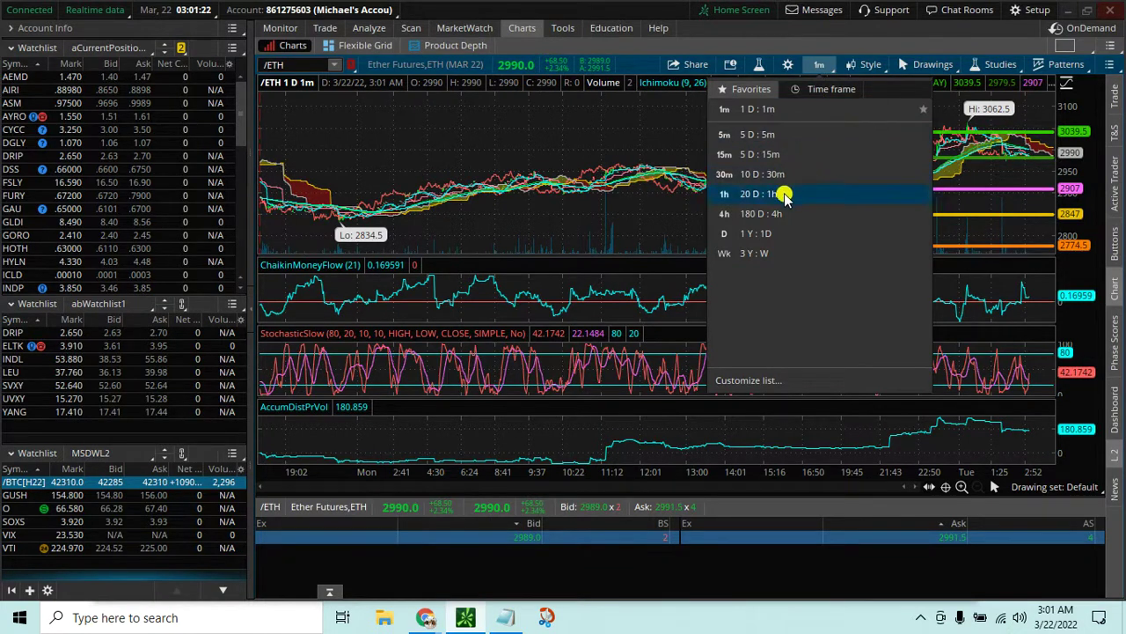
{"action": "left_click", "coordinate": [767, 234]}
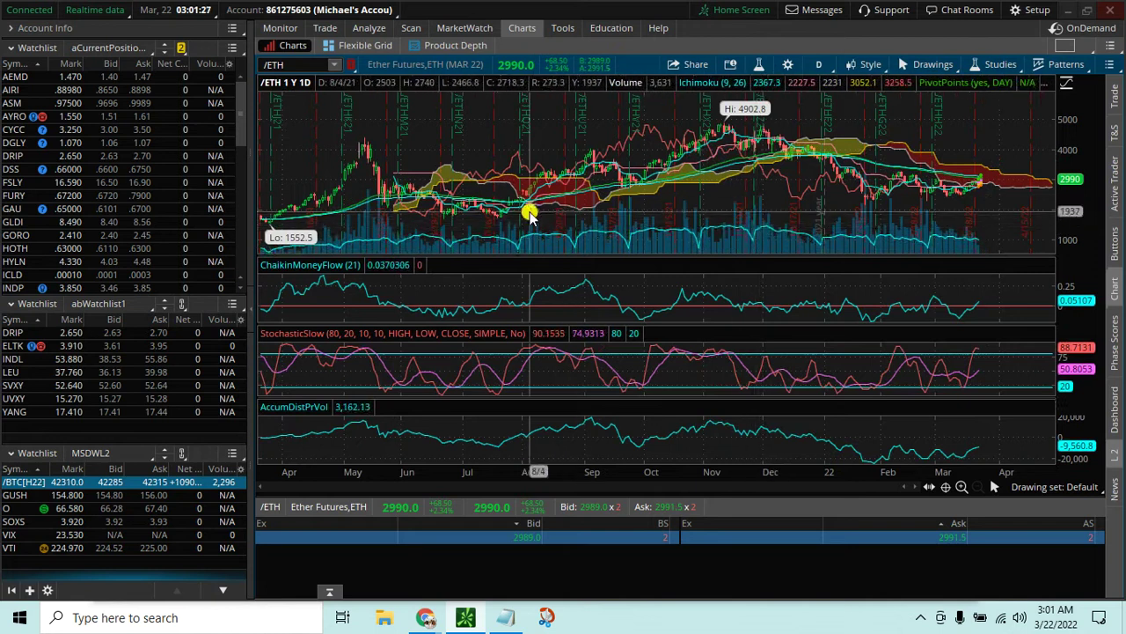
- Add /ETH to the MSDWL2 watchlist below VTI, then switch to the Flexible Grid
{"action": "left_click", "coordinate": [18, 564]}
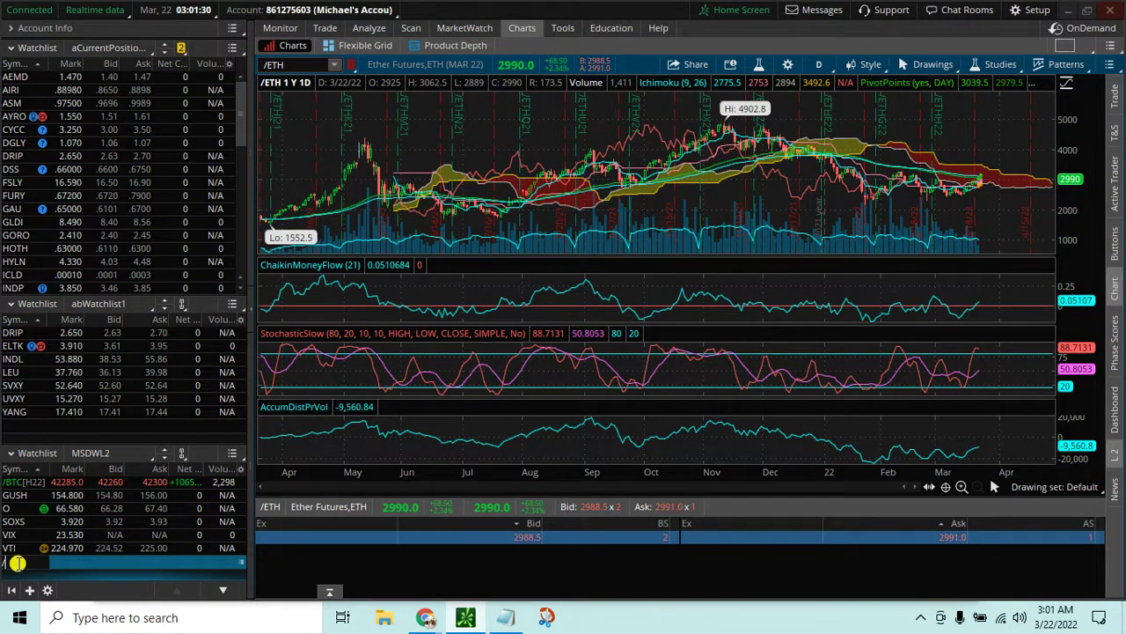
{"action": "type", "text": "/ETH"}
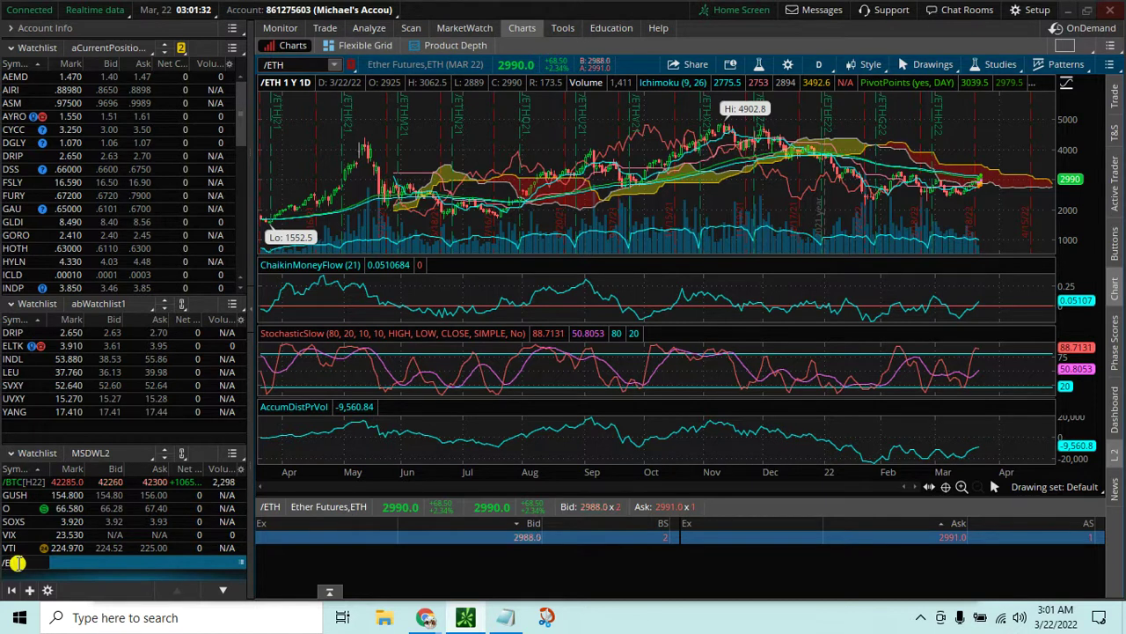
{"action": "key", "text": "Return"}
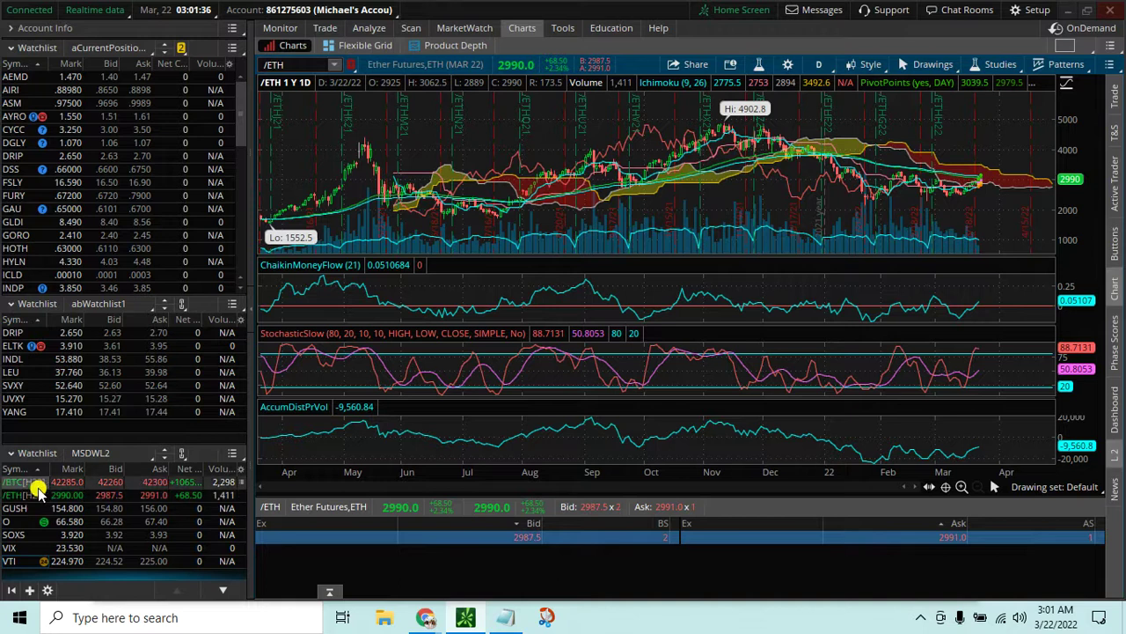
{"action": "left_click", "coordinate": [363, 46]}
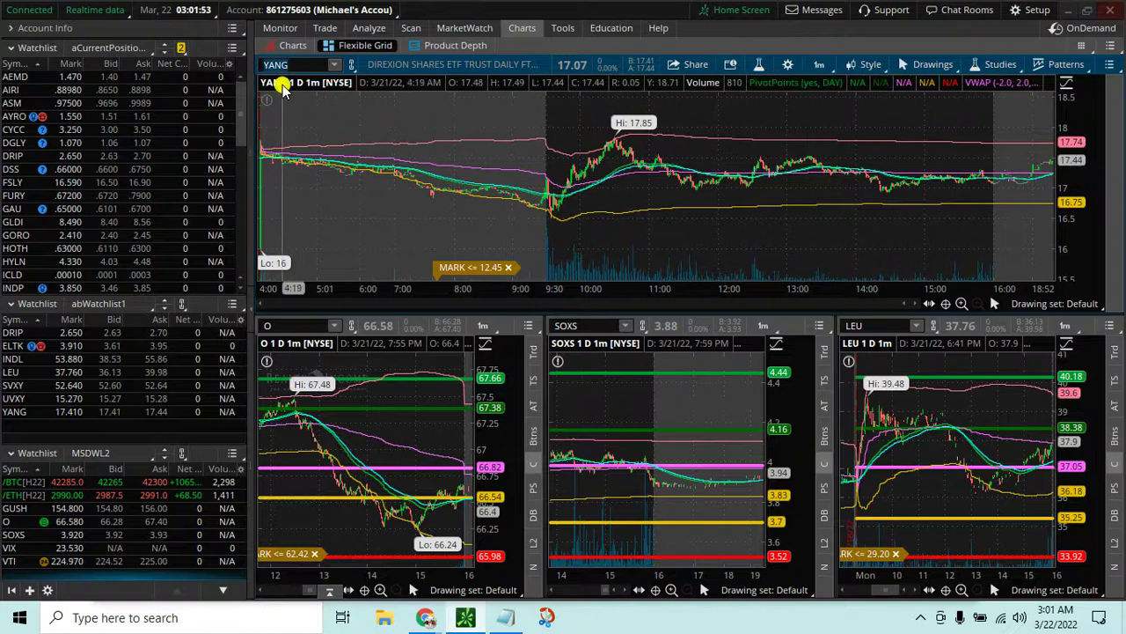
- Replace YANG with /BTC in the top grid chart
{"action": "mouse_move", "coordinate": [297, 81]}
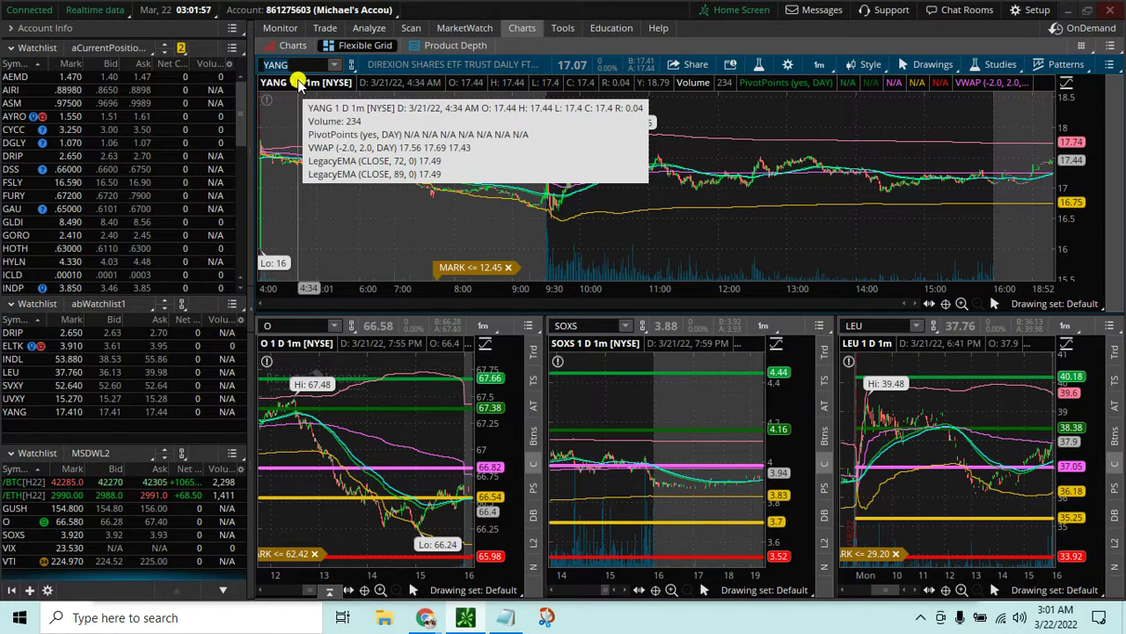
{"action": "type", "text": "/BTC"}
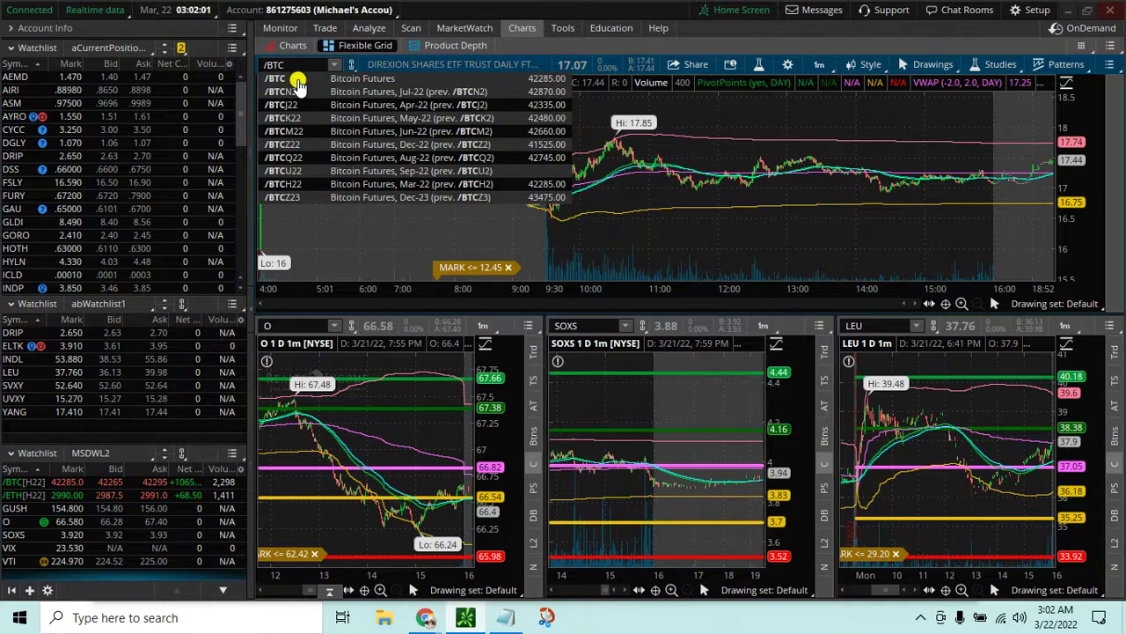
{"action": "key", "text": "Return"}
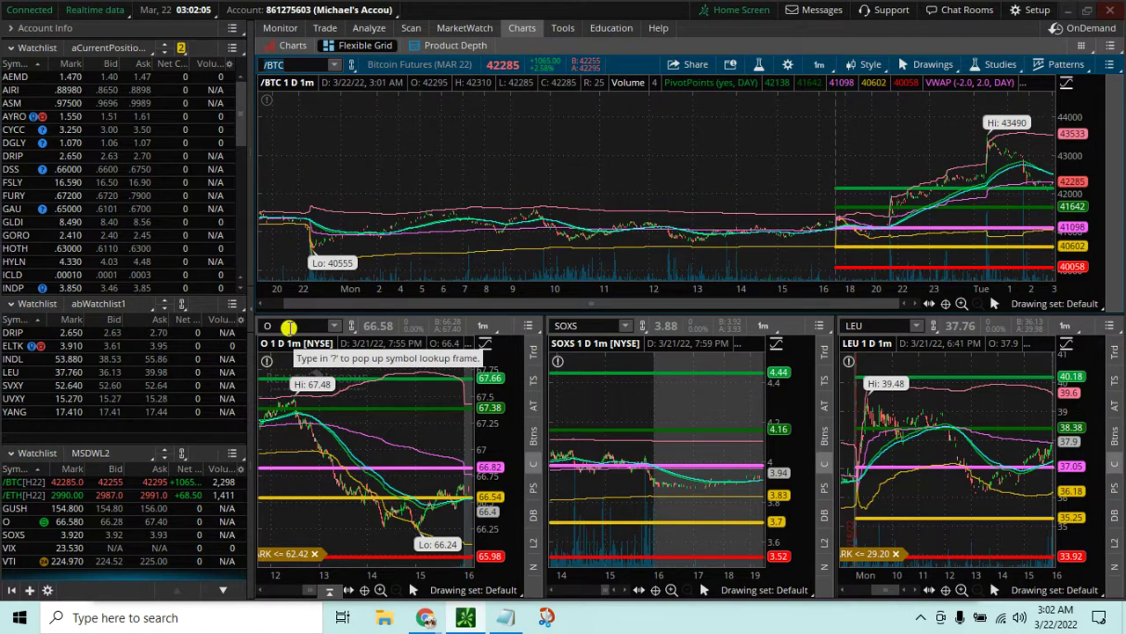
- Replace O with /ETH in the lower-left grid chart
{"action": "left_click", "coordinate": [289, 327]}
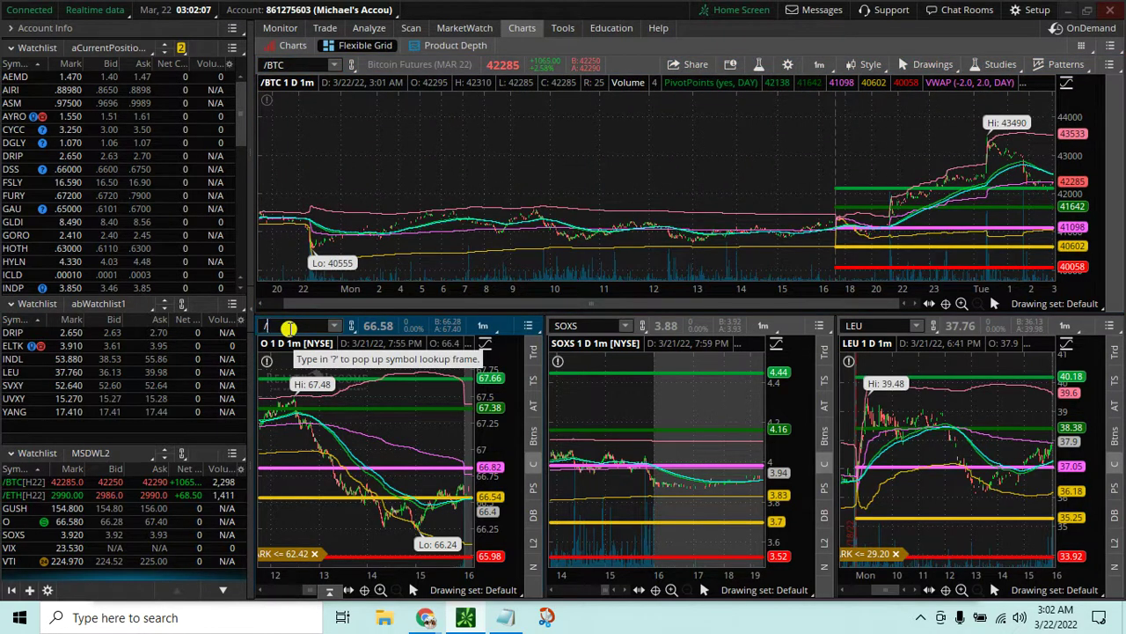
{"action": "type", "text": "/ETH"}
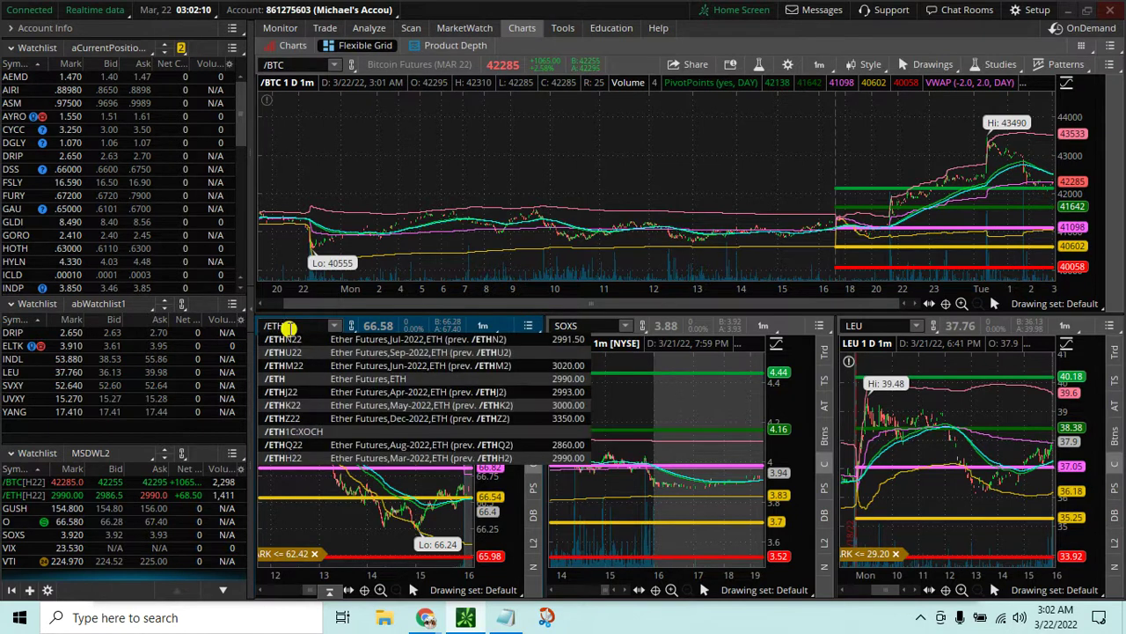
{"action": "key", "text": "Return"}
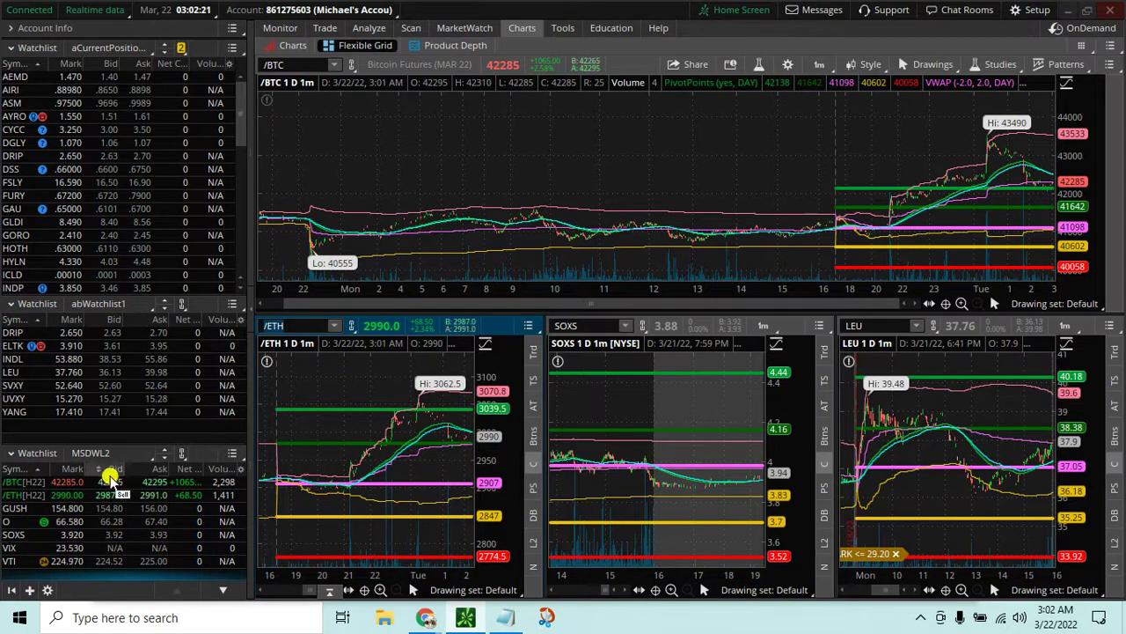
- Draft a single /BTC alert for MARK at or above 40190, then cancel it
{"action": "right_click", "coordinate": [446, 264]}
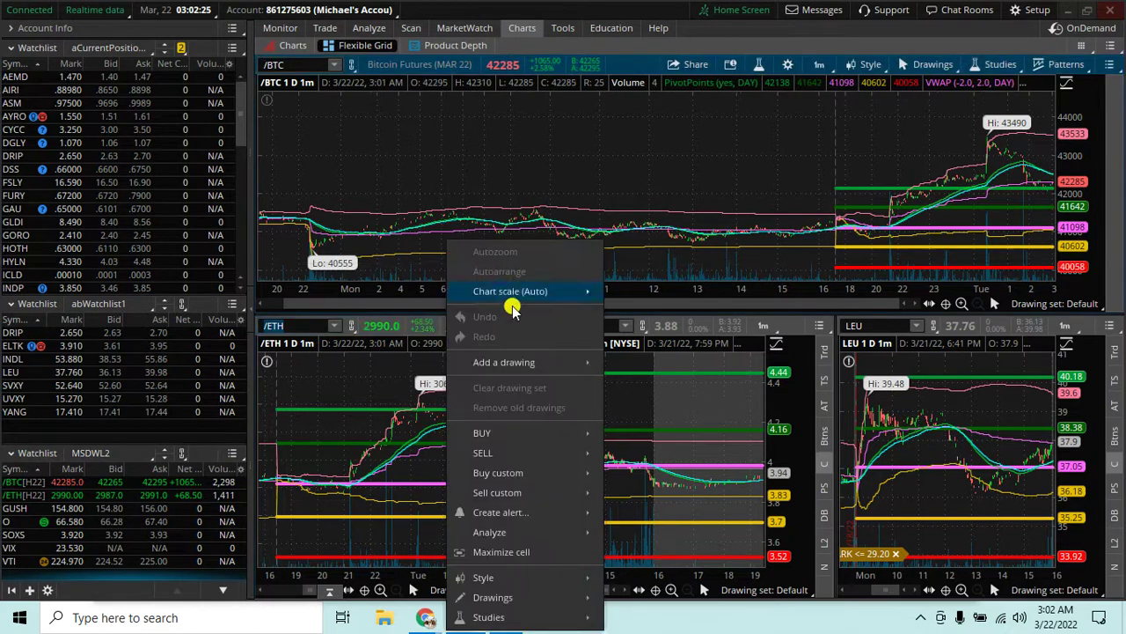
{"action": "mouse_move", "coordinate": [552, 518]}
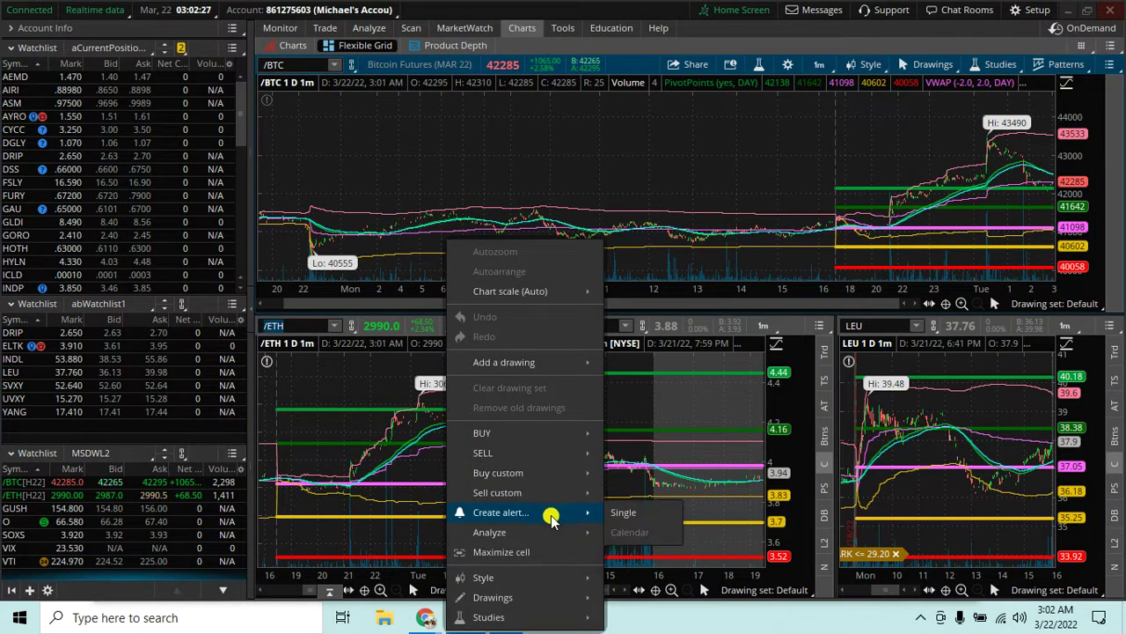
{"action": "left_click", "coordinate": [634, 516]}
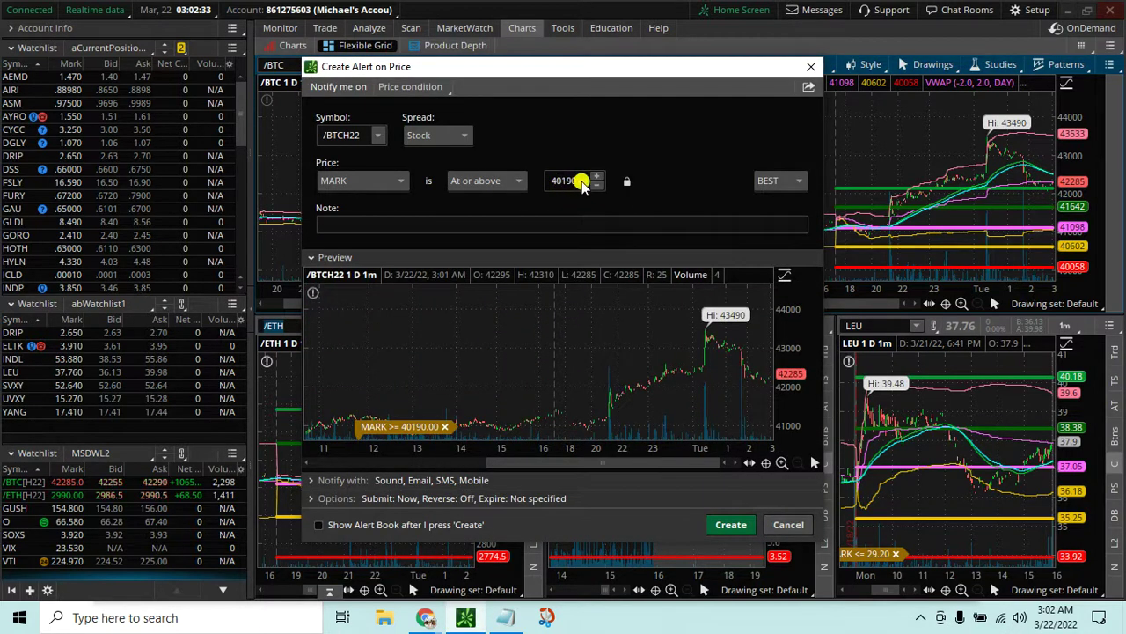
{"action": "left_click", "coordinate": [790, 525]}
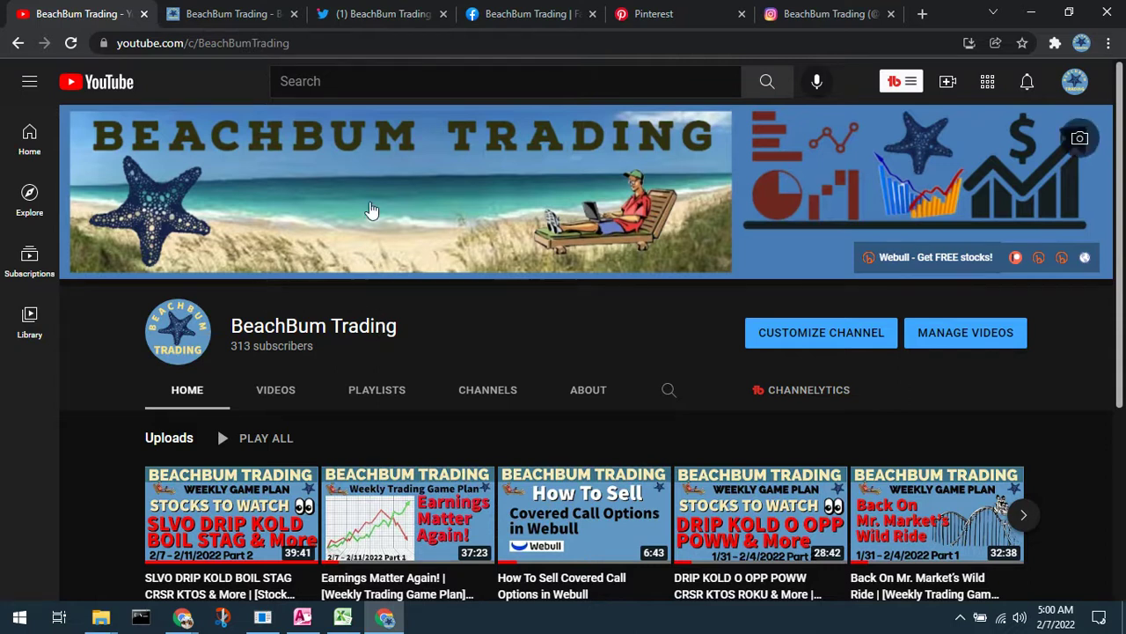
- Visit the BeachBum Trading blog, Twitter, Facebook, Pinterest and Instagram tabs, then return to YouTube
{"action": "left_click", "coordinate": [240, 17]}
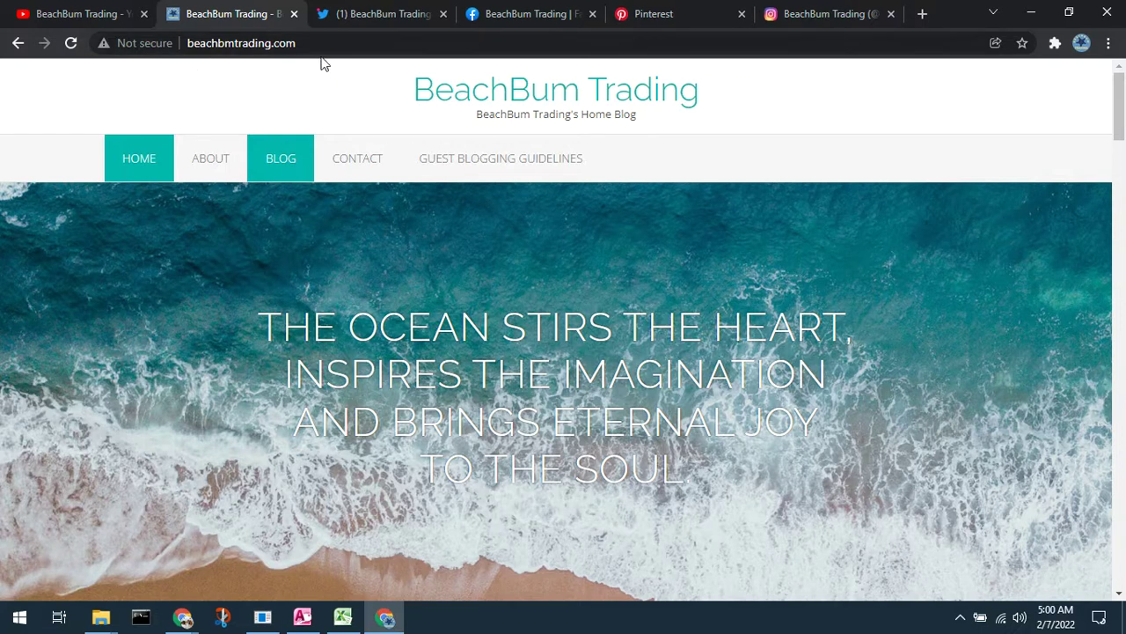
{"action": "left_click", "coordinate": [391, 17]}
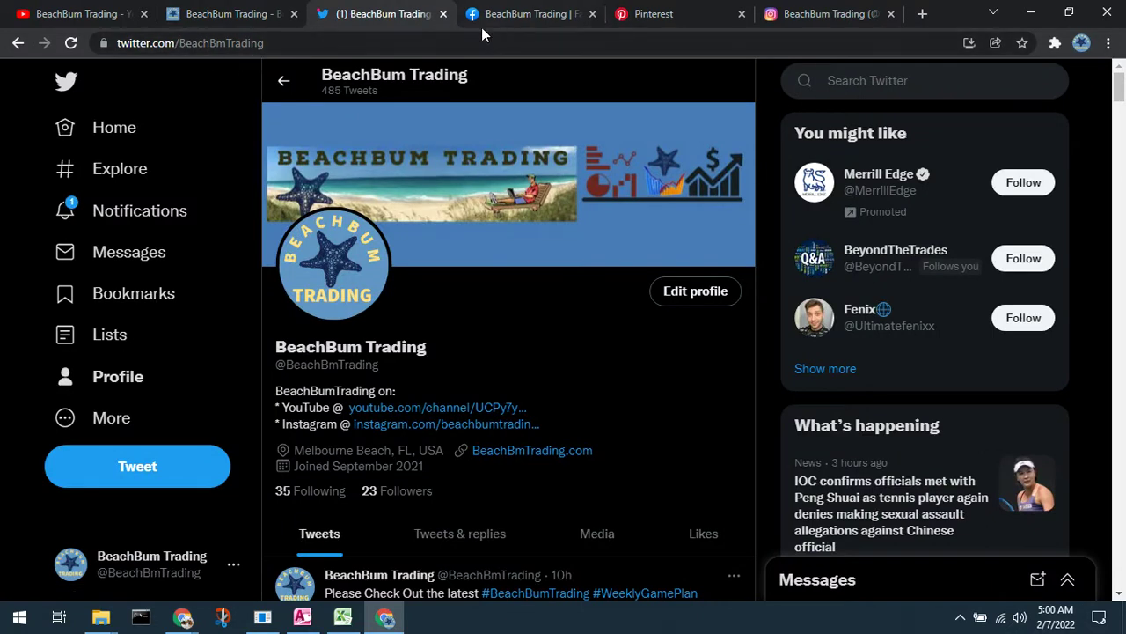
{"action": "left_click", "coordinate": [518, 17]}
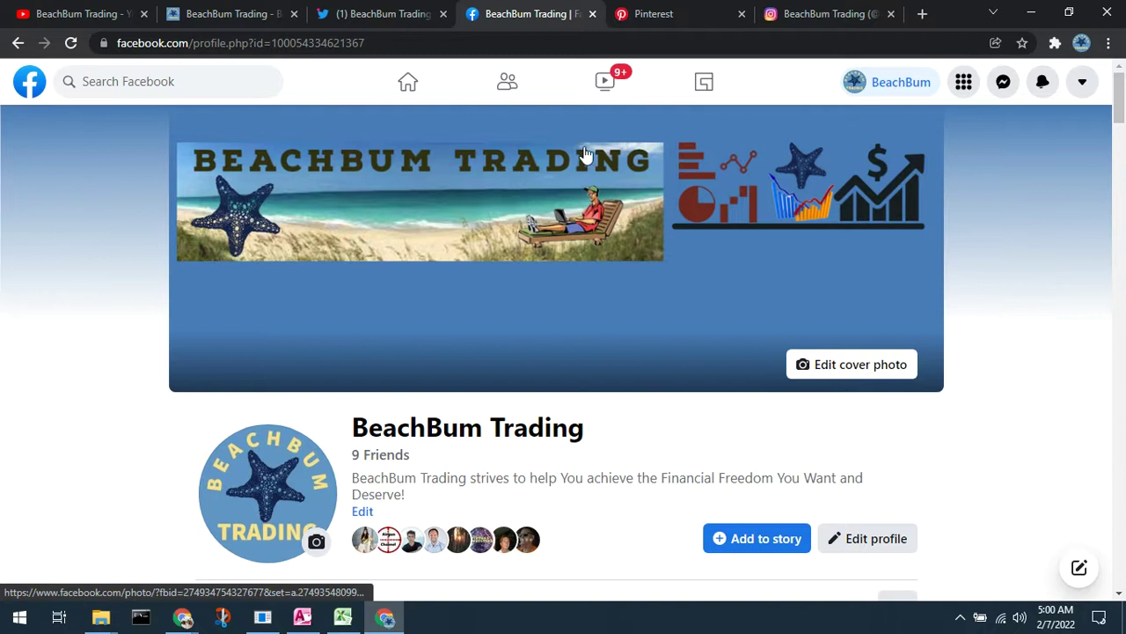
{"action": "left_click", "coordinate": [655, 18]}
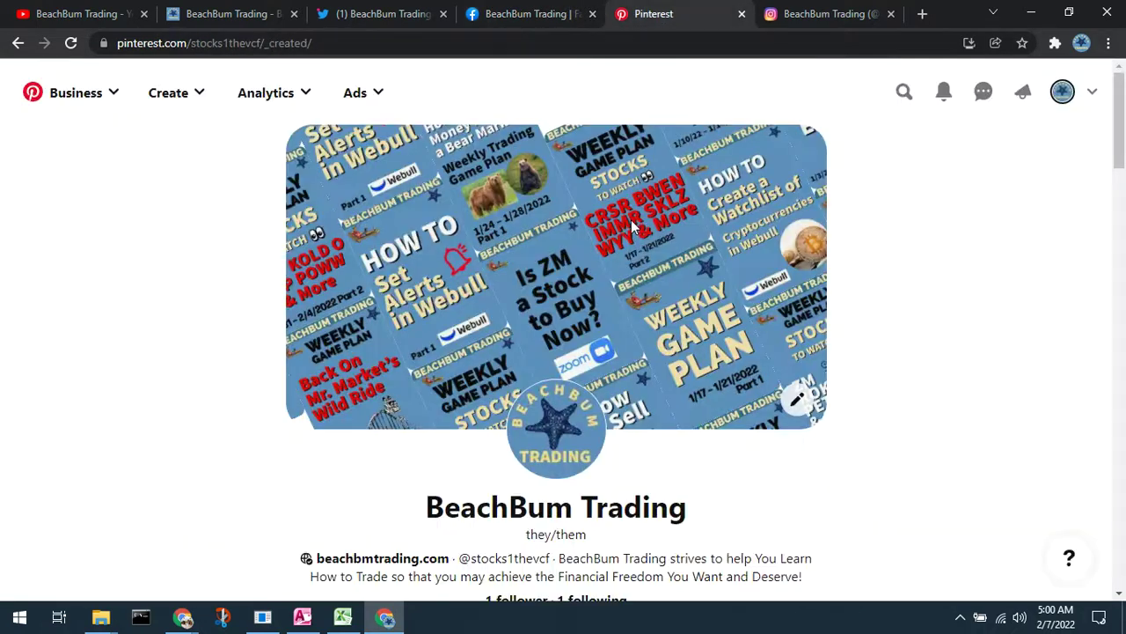
{"action": "left_click", "coordinate": [817, 18]}
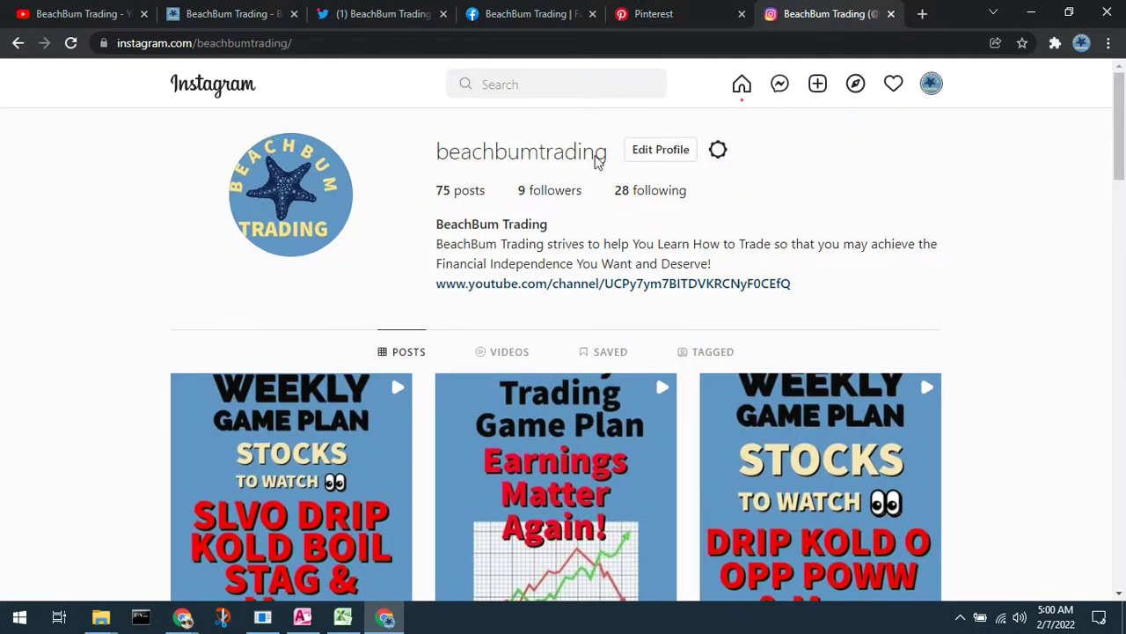
{"action": "left_click", "coordinate": [103, 18]}
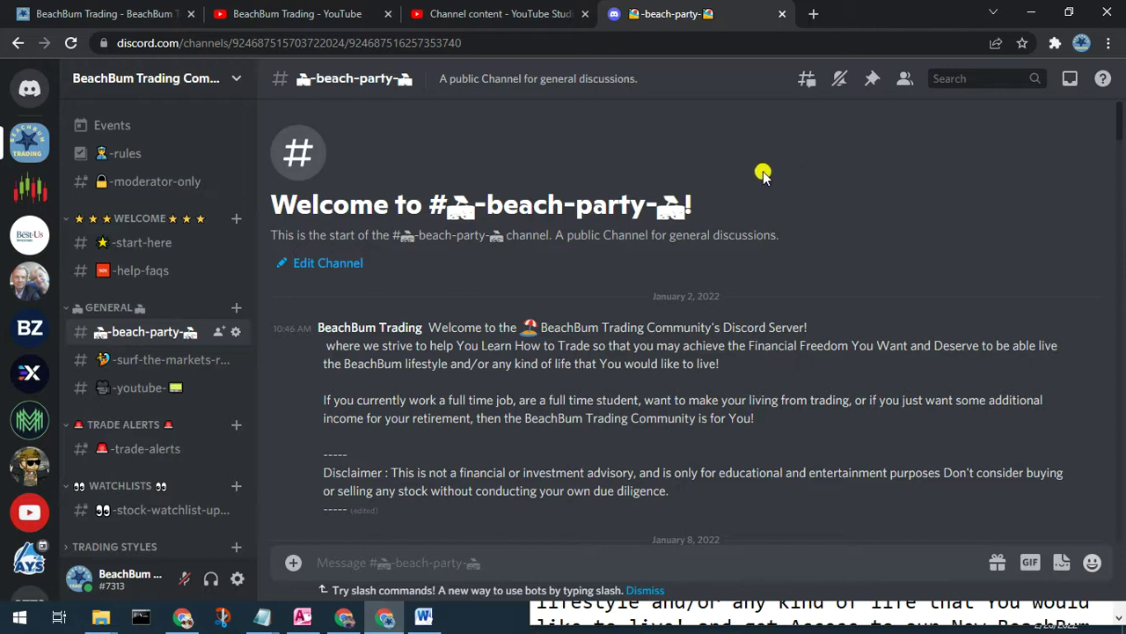
- Go from the blog tab to the BeachBum Trading YouTube About page with its links
{"action": "left_click", "coordinate": [149, 14]}
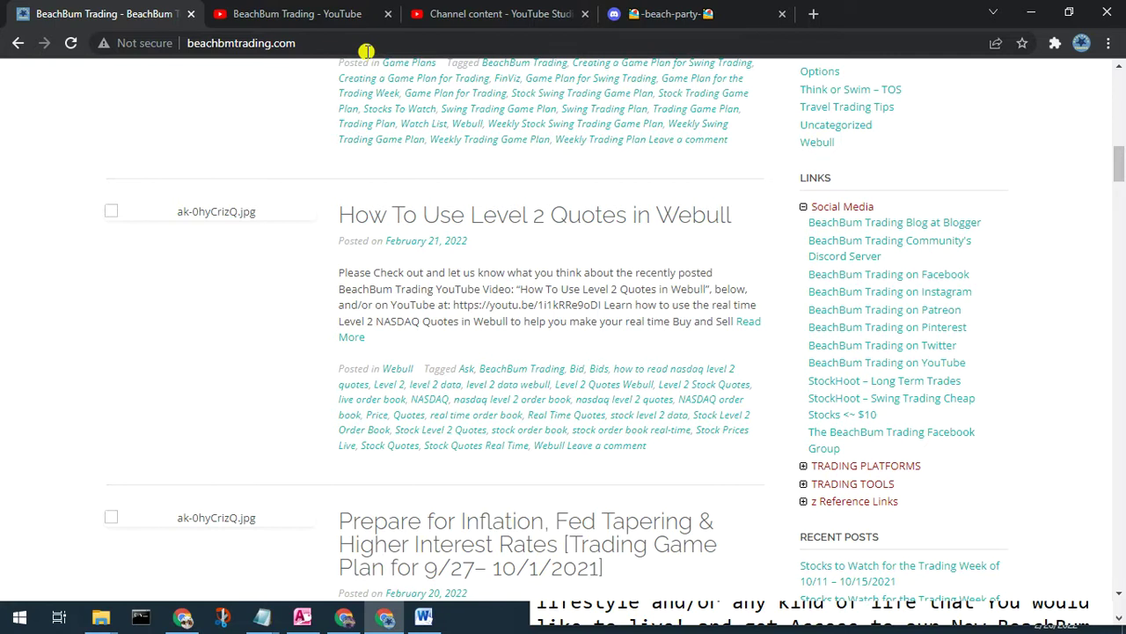
{"action": "left_click", "coordinate": [278, 13]}
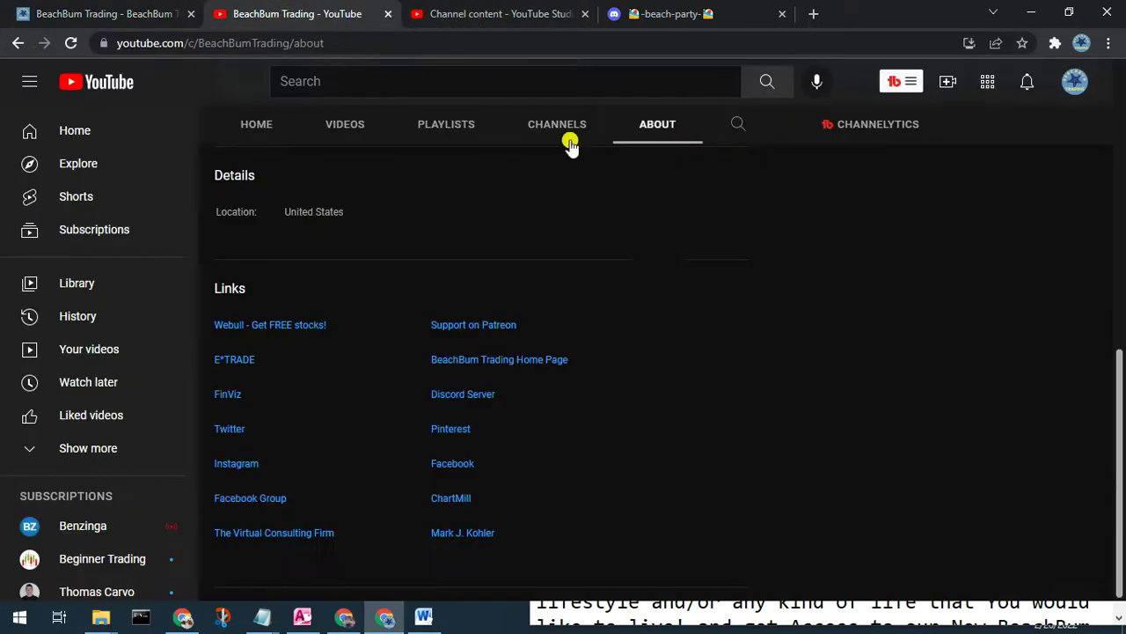